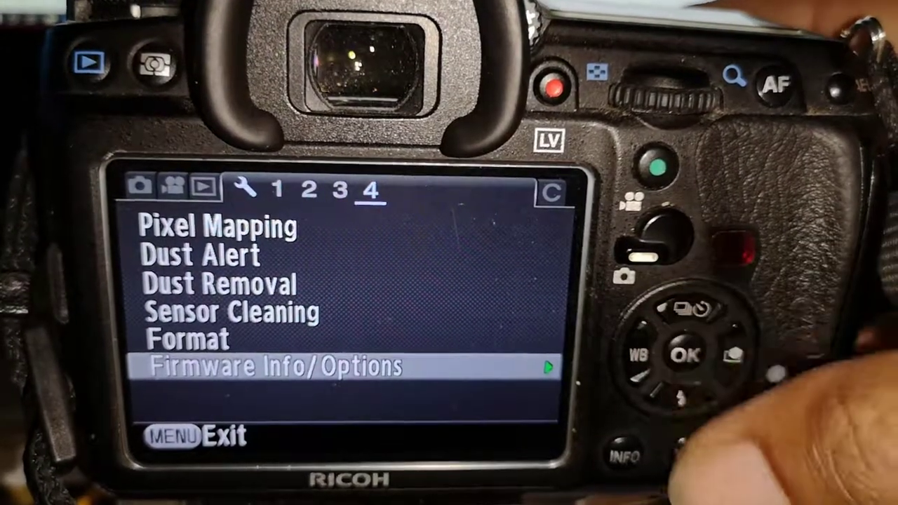
# Step: Format the SD1 memory card from the camera's Format menu
pyautogui.press('Return')
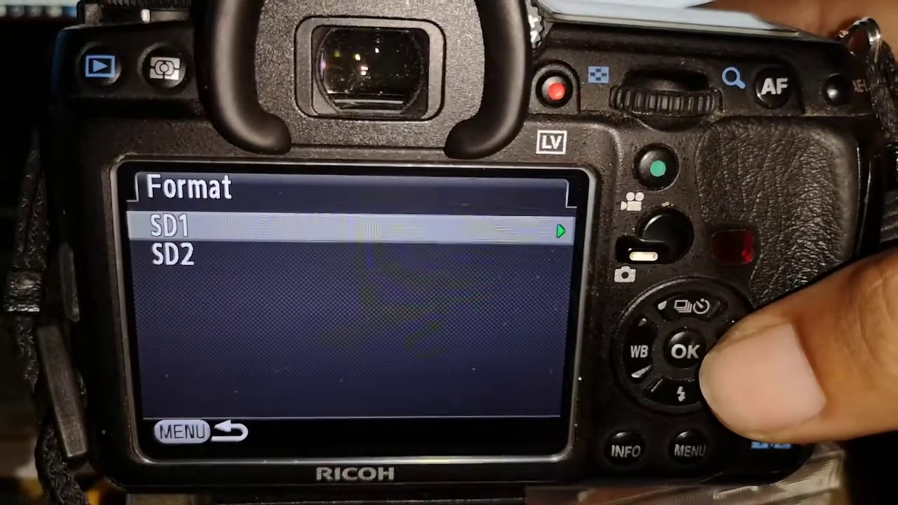
pyautogui.press('Return')
pyautogui.press('Up')
pyautogui.press('Return')
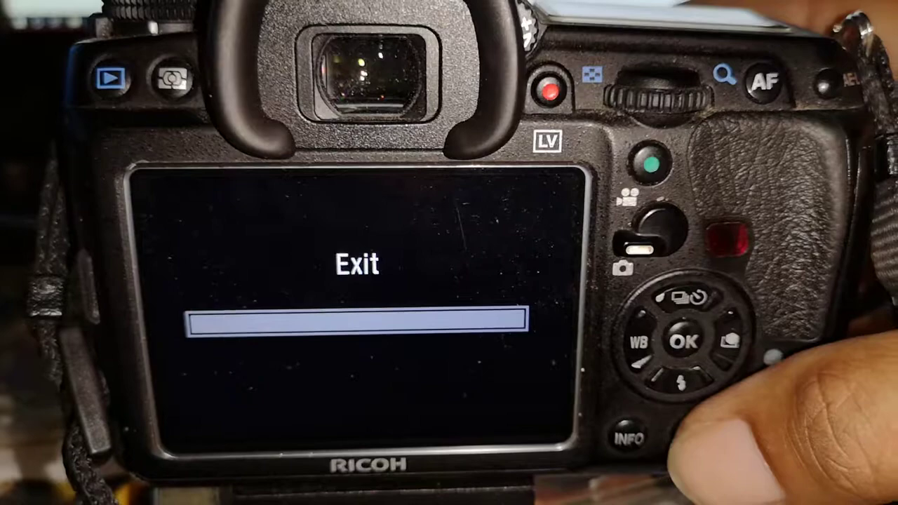
# Step: Format the SD2 memory card as well
pyautogui.press('Down')
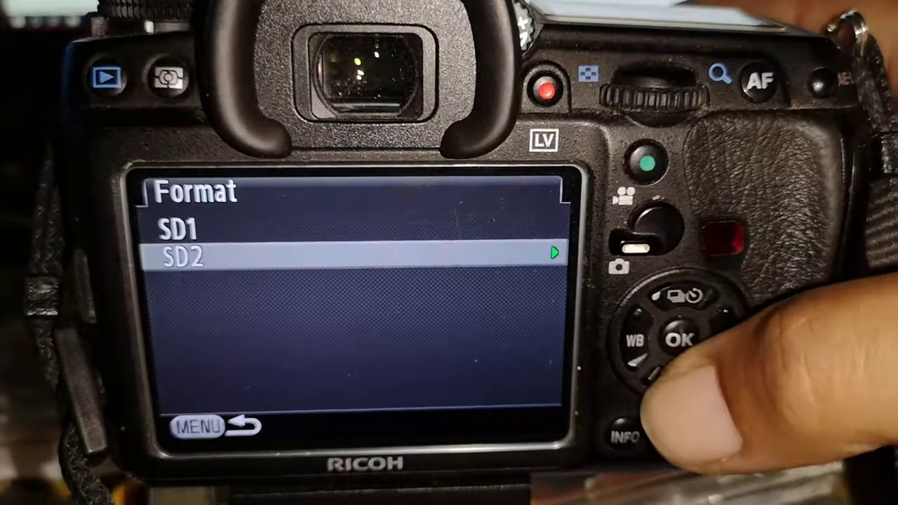
pyautogui.press('Right')
pyautogui.press('Up')
pyautogui.press('Return')
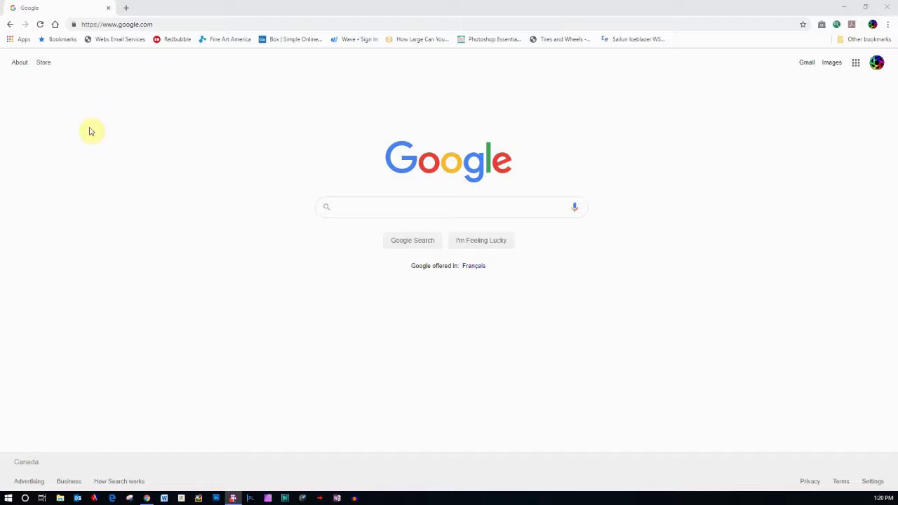
# Step: Search Google for 'pentax k3 firmware update'
pyautogui.click(220, 8)
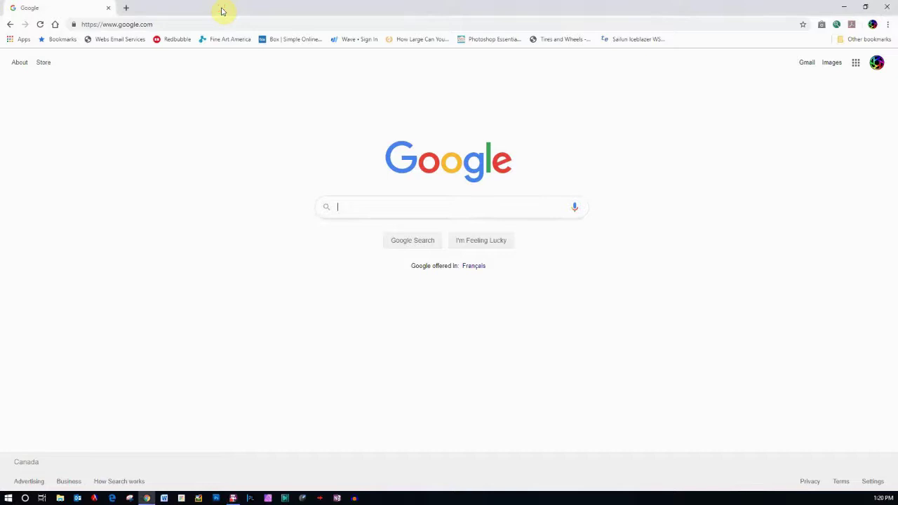
pyautogui.click(343, 207)
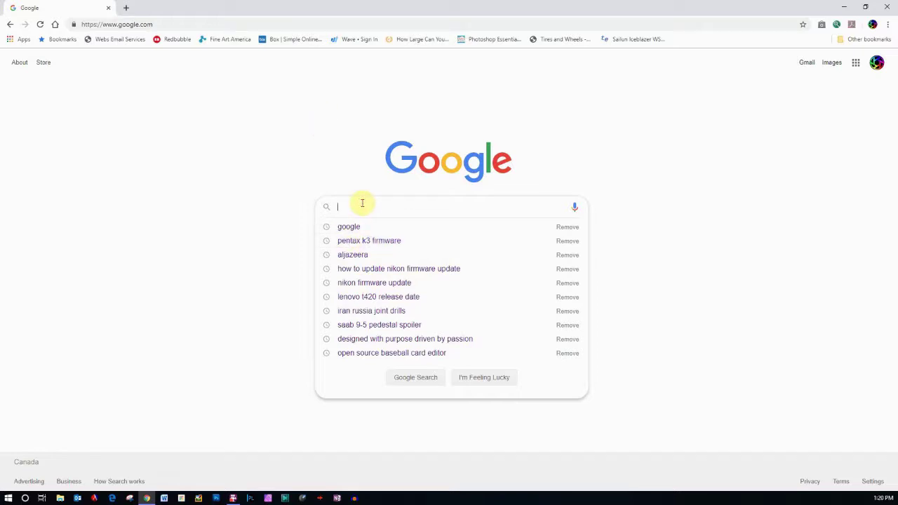
pyautogui.write('pentax')
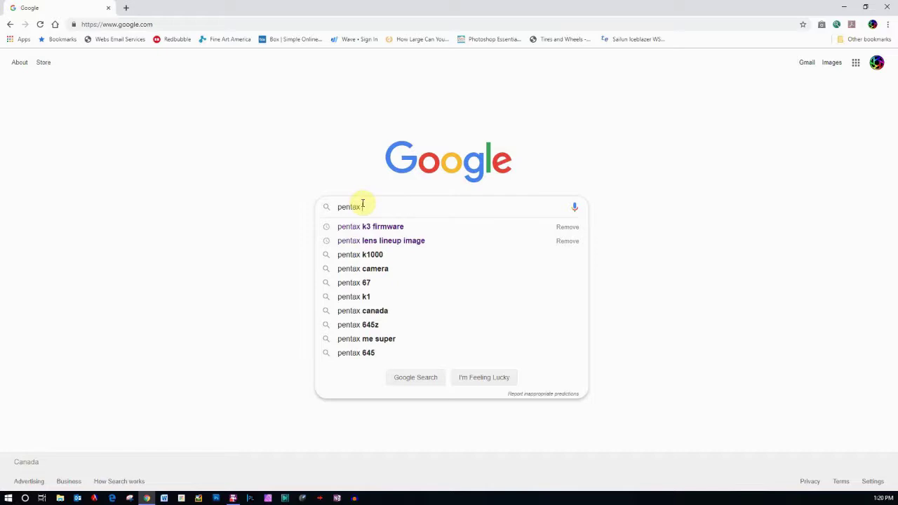
pyautogui.write(' k3')
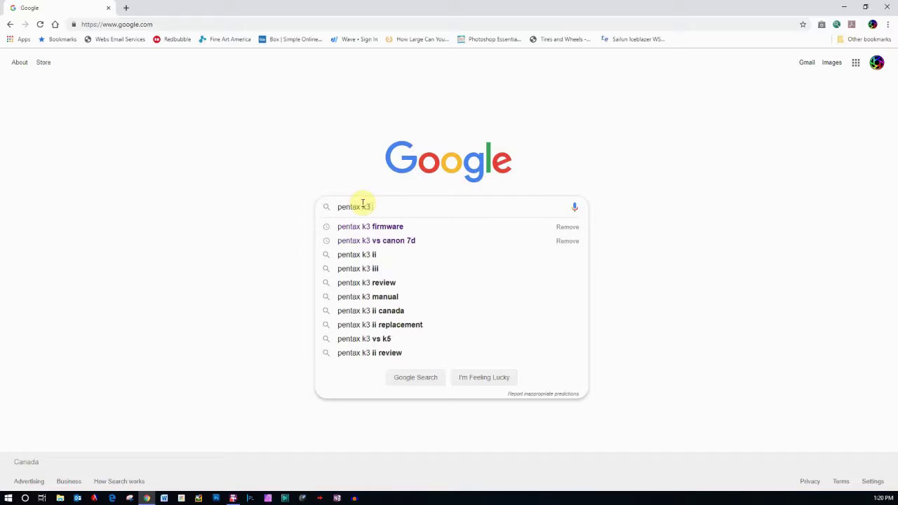
pyautogui.write(' firmware')
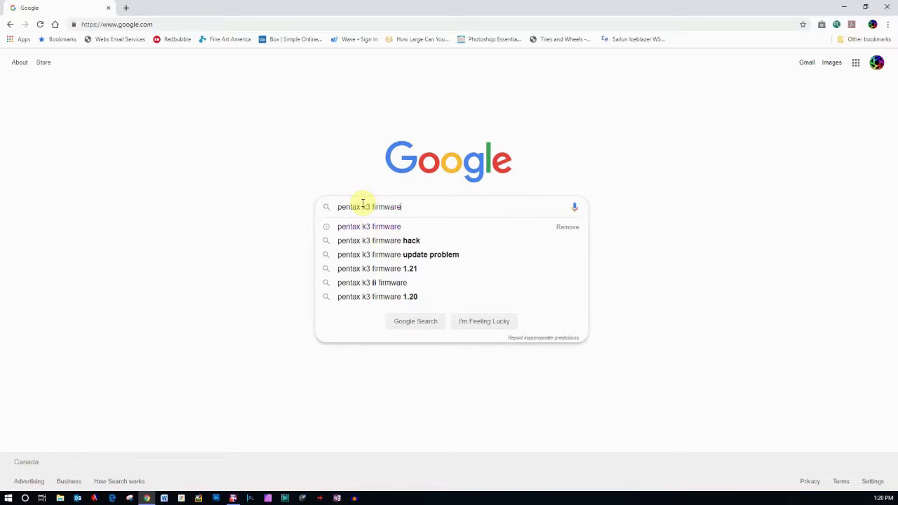
pyautogui.write(' up')
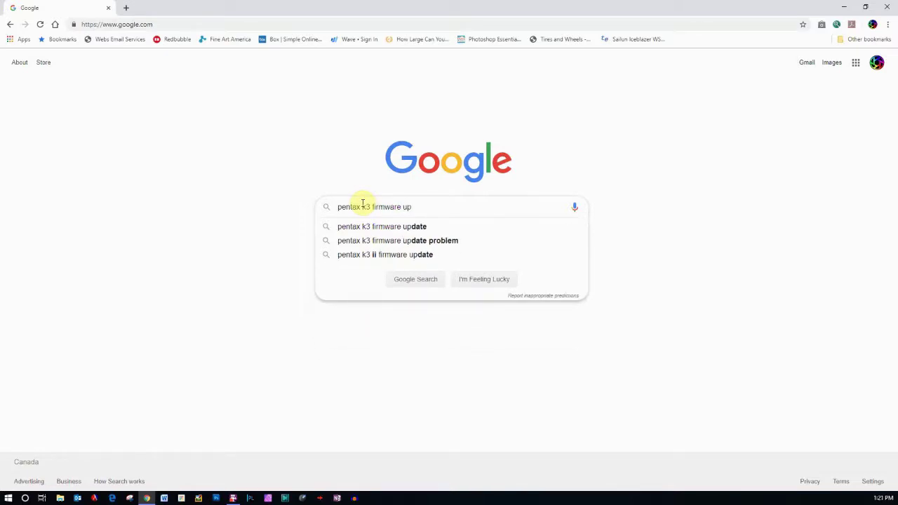
pyautogui.write('date')
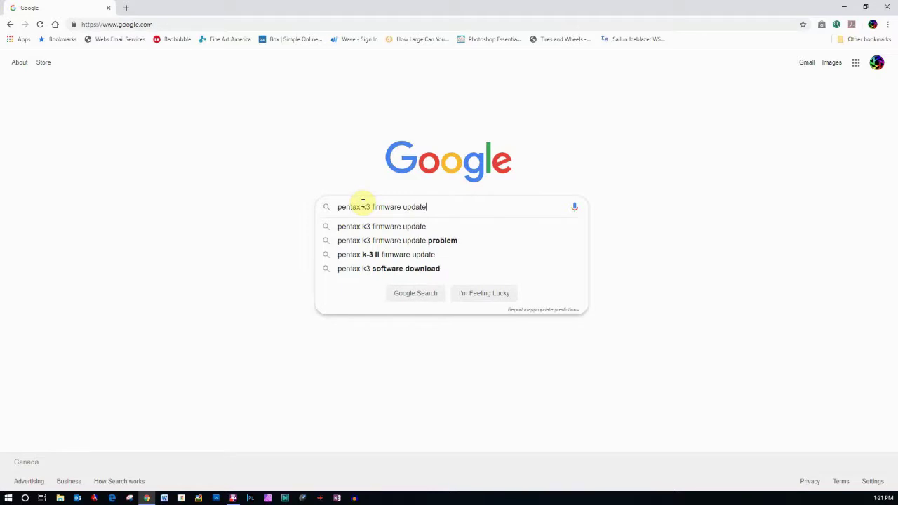
pyautogui.press('Return')
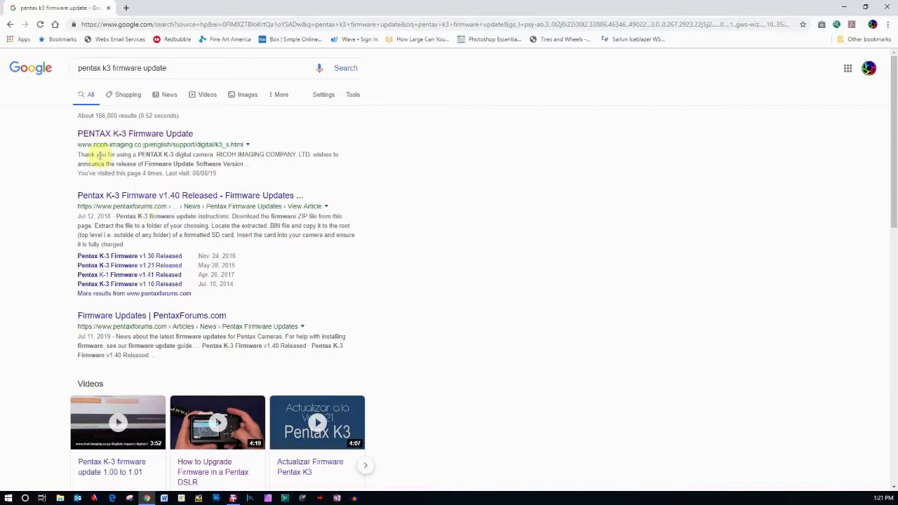
# Step: Open the official PENTAX K-3 Firmware Update result and scroll down to the licence agreement
pyautogui.click(150, 135)
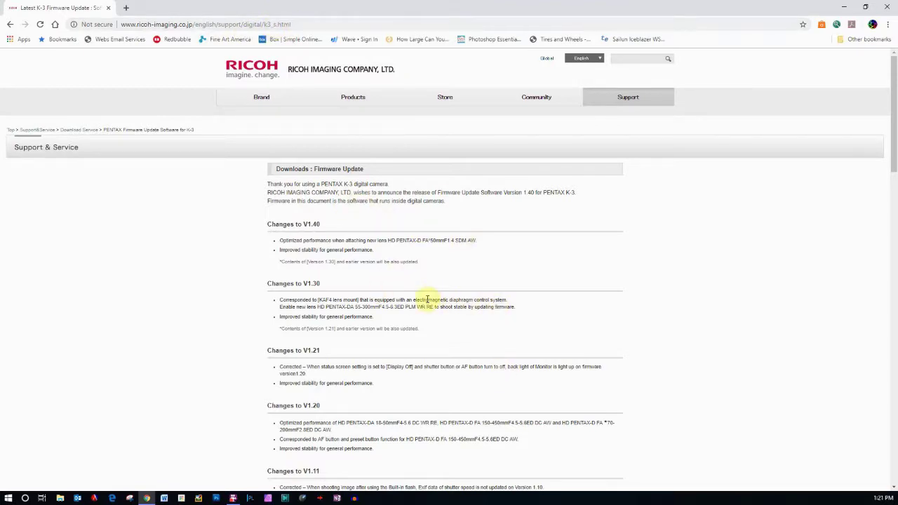
pyautogui.scroll(-1, 429, 297)
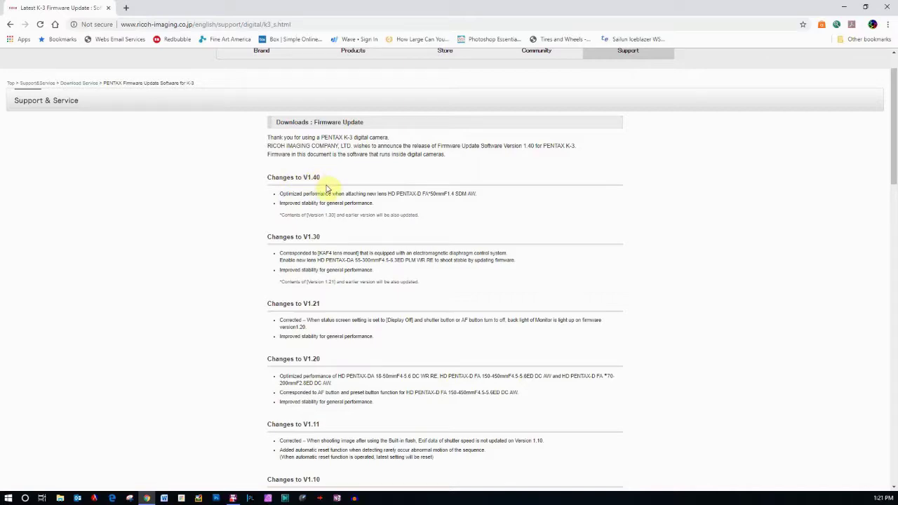
pyautogui.scroll(-5, 417, 283)
pyautogui.scroll(-20, 418, 284)
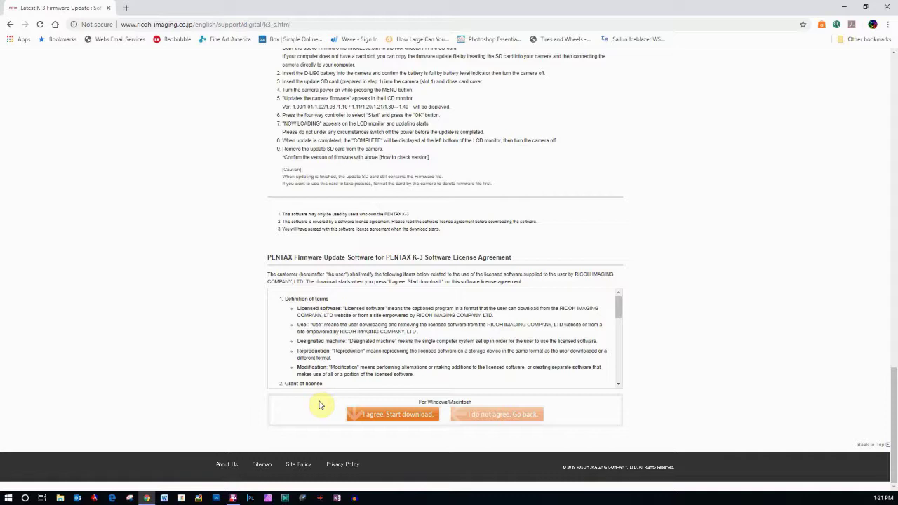
# Step: Accept the licence, download k3_v140.zip and show it in its folder
pyautogui.click(377, 417)
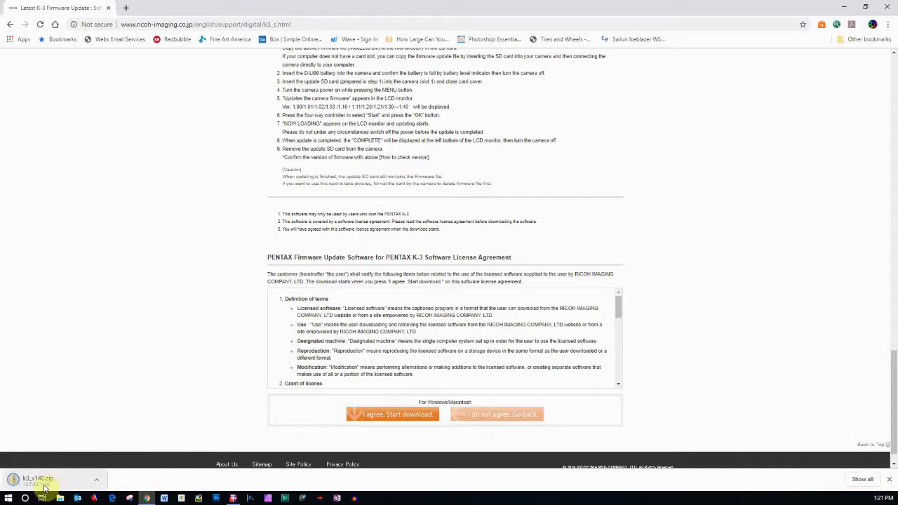
pyautogui.click(96, 480)
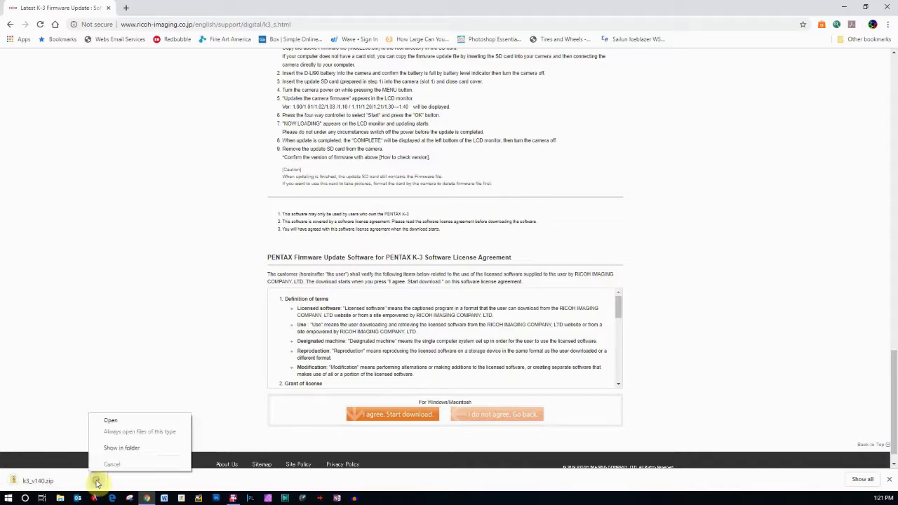
pyautogui.click(117, 447)
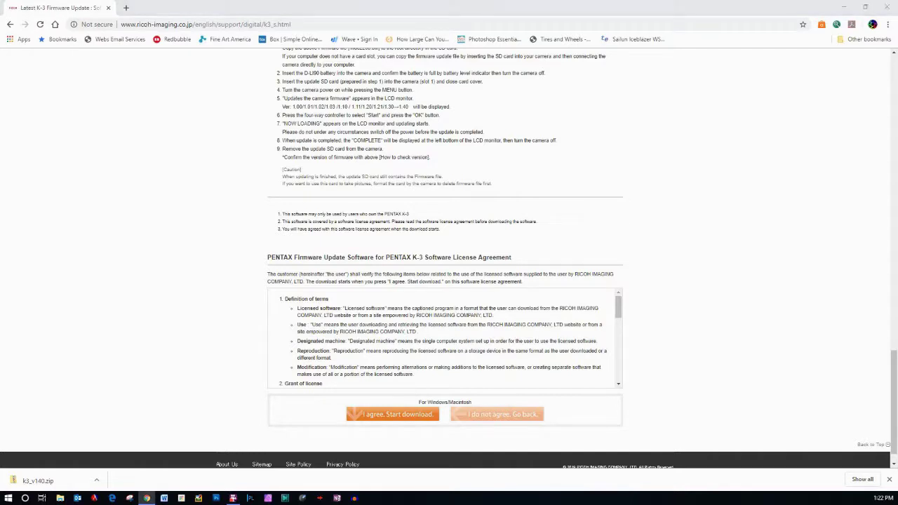
# Step: Block the multiple-download prompt and close the browser
pyautogui.moveTo(2, 421); pyautogui.dragTo(178, 326)
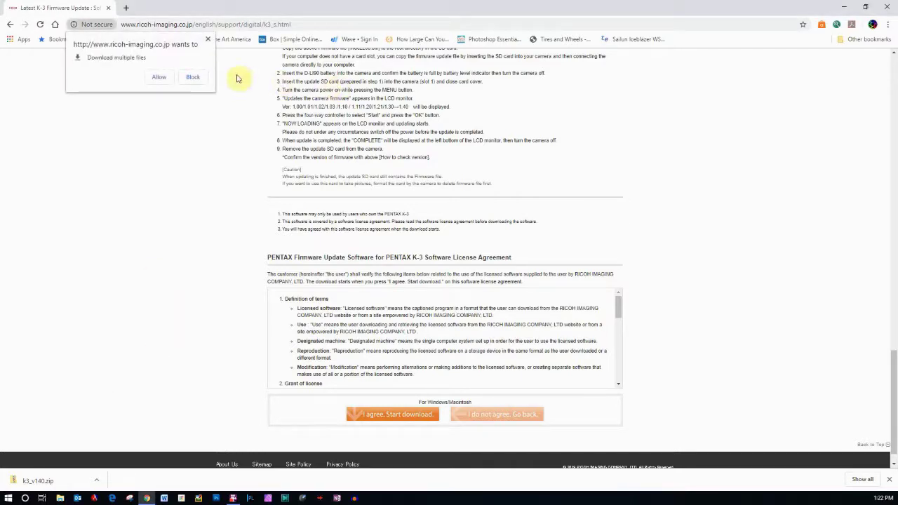
pyautogui.click(208, 40)
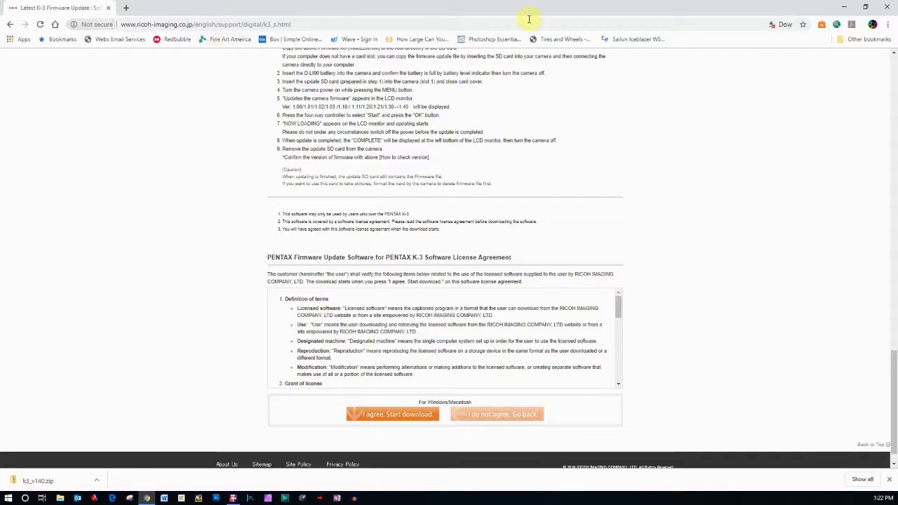
pyautogui.click(885, 7)
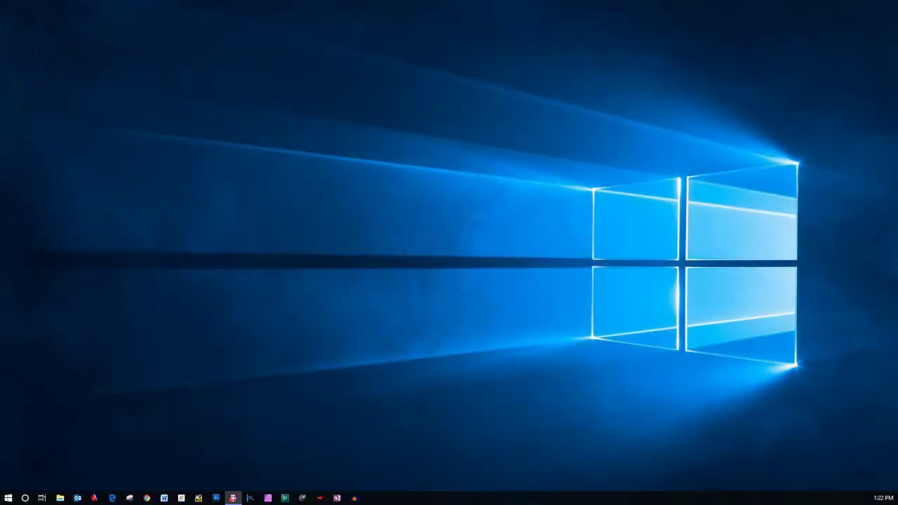
# Step: Open k3_v140.zip to check it contains fwdc220b.bin, then close it
pyautogui.moveTo(169, 342); pyautogui.dragTo(315, 233)
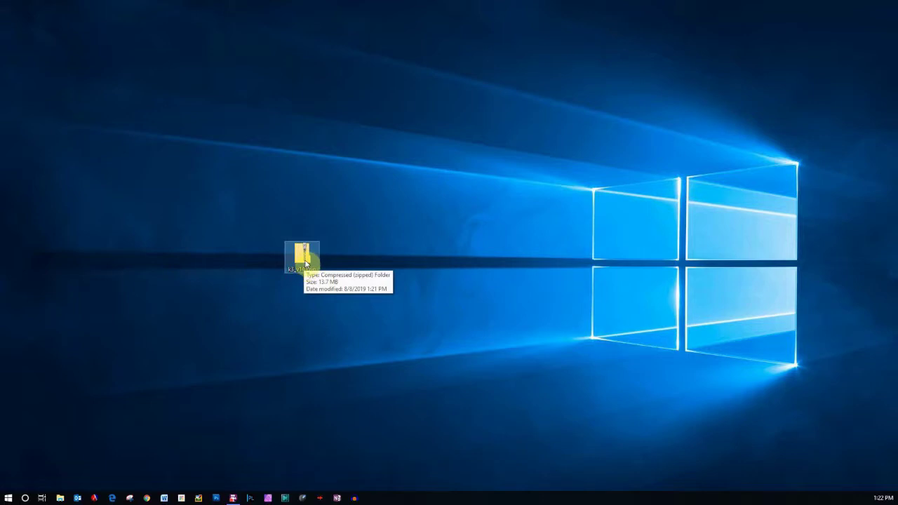
pyautogui.doubleClick(305, 258)
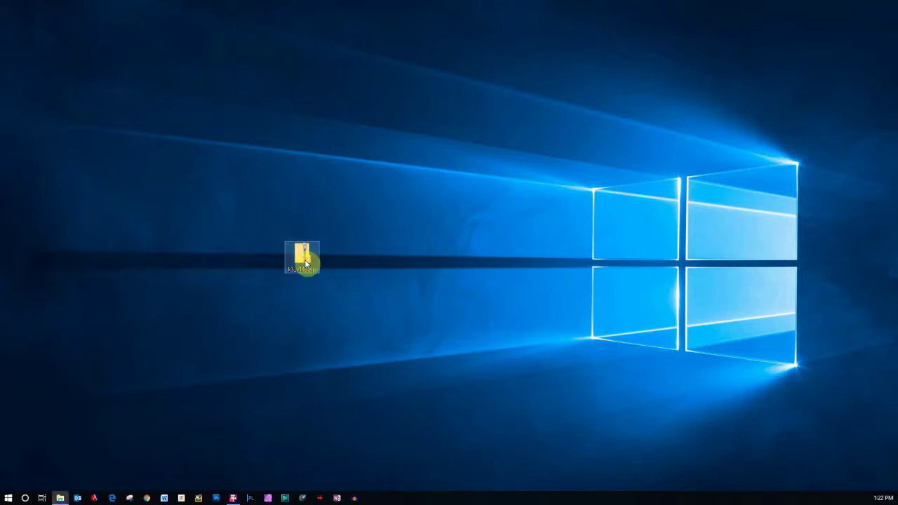
pyautogui.moveTo(0, 21); pyautogui.dragTo(456, 35)
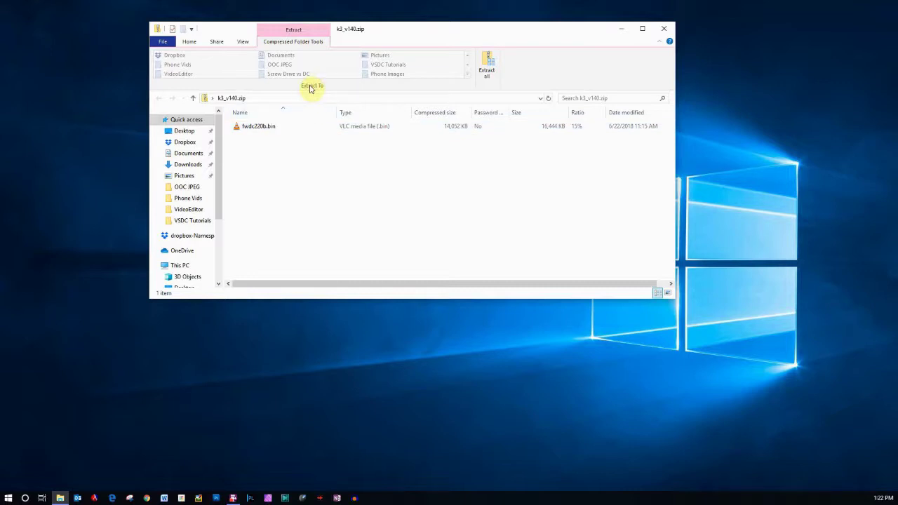
pyautogui.click(278, 127)
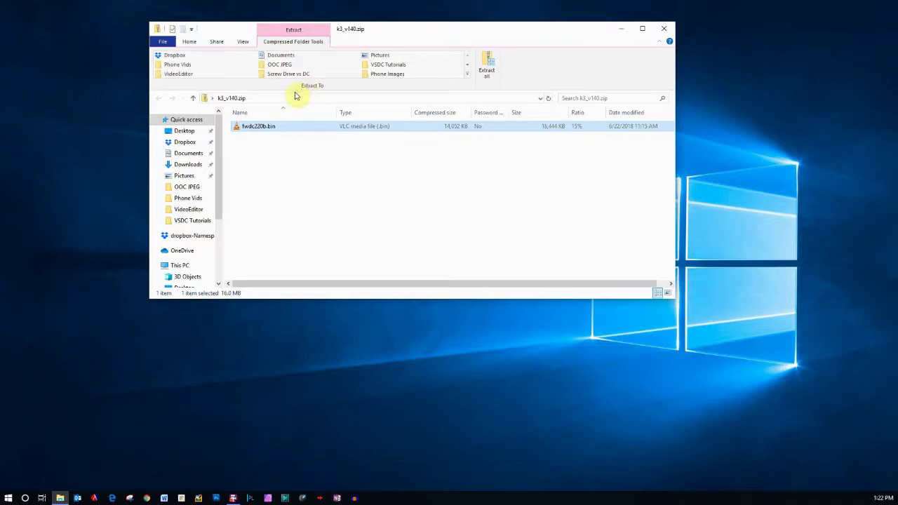
pyautogui.click(664, 28)
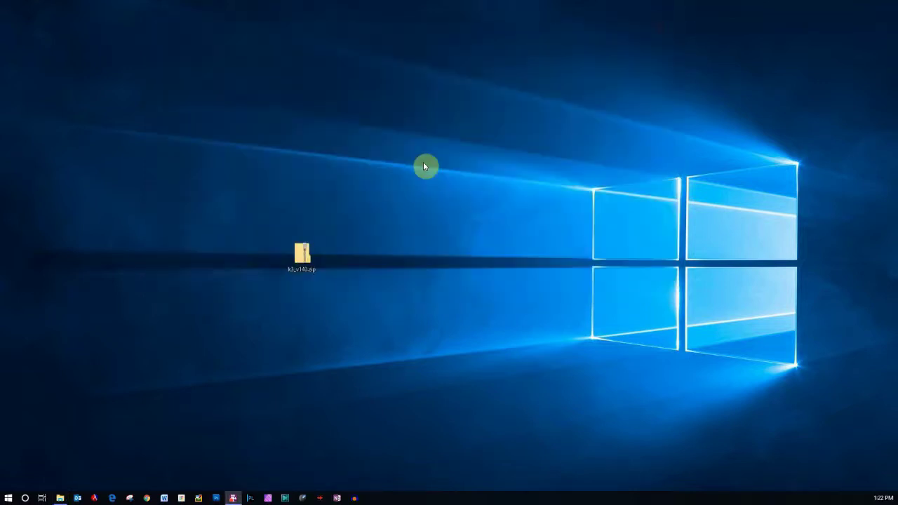
# Step: Extract all of k3_v140.zip into a k3_v140 folder on the desktop
pyautogui.rightClick(303, 252)
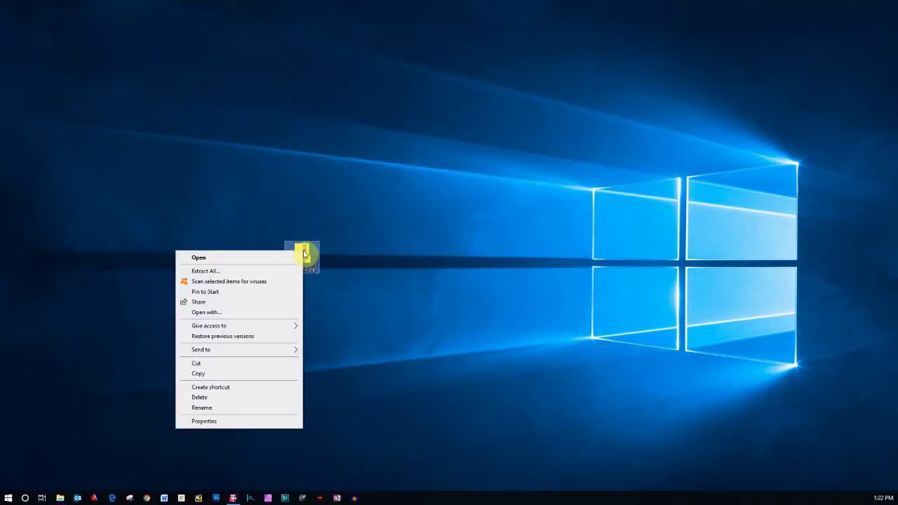
pyautogui.click(257, 279)
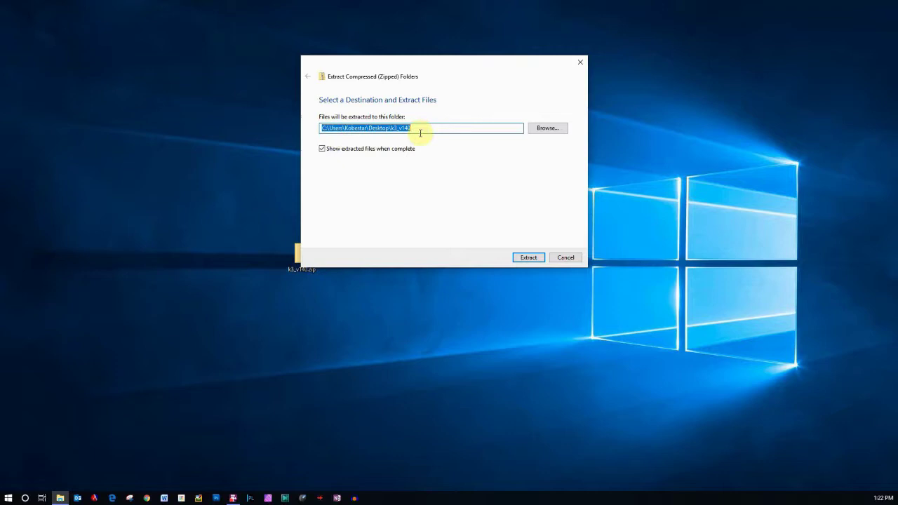
pyautogui.click(528, 258)
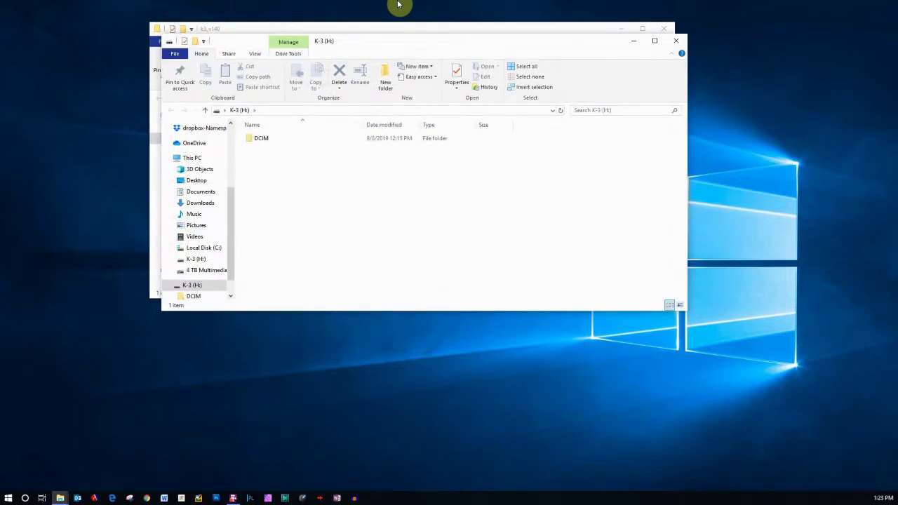
# Step: Confirm the card's DCIM folder is empty and return to the K-3 (H:) root
pyautogui.doubleClick(260, 139)
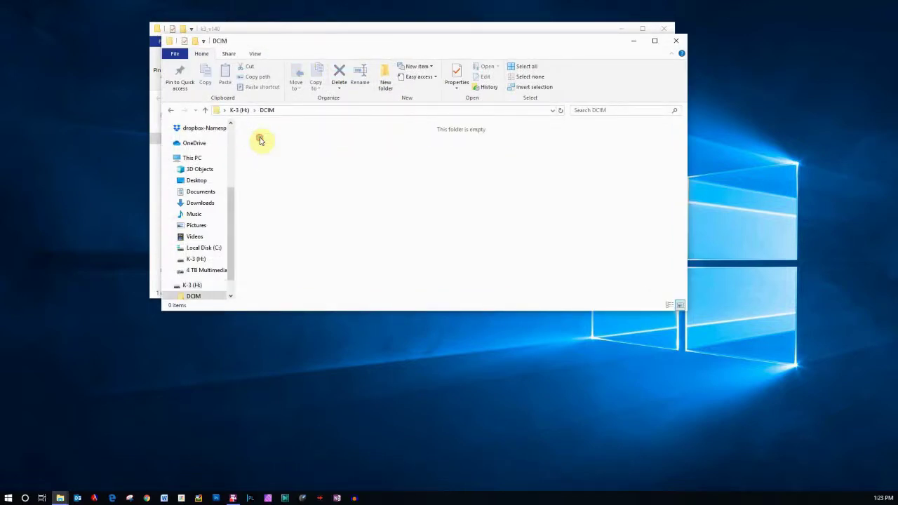
pyautogui.click(205, 110)
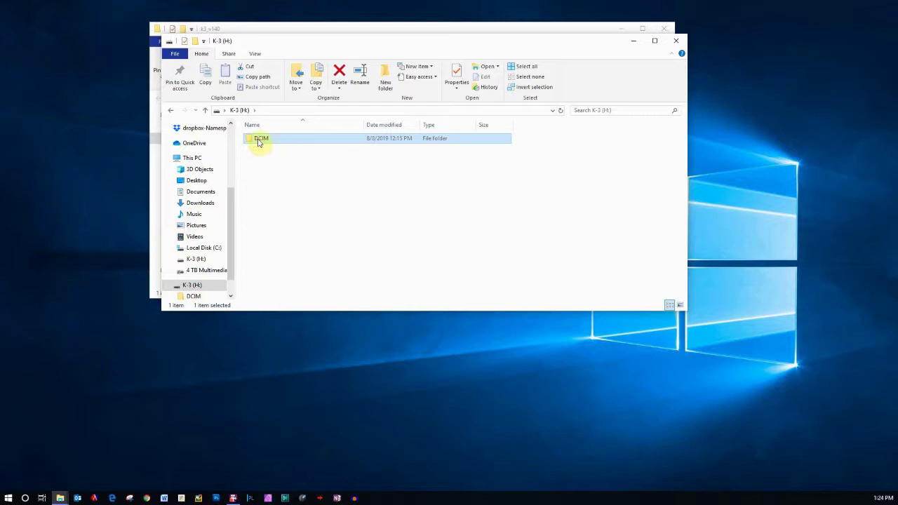
pyautogui.moveTo(261, 142)
pyautogui.click(262, 165)
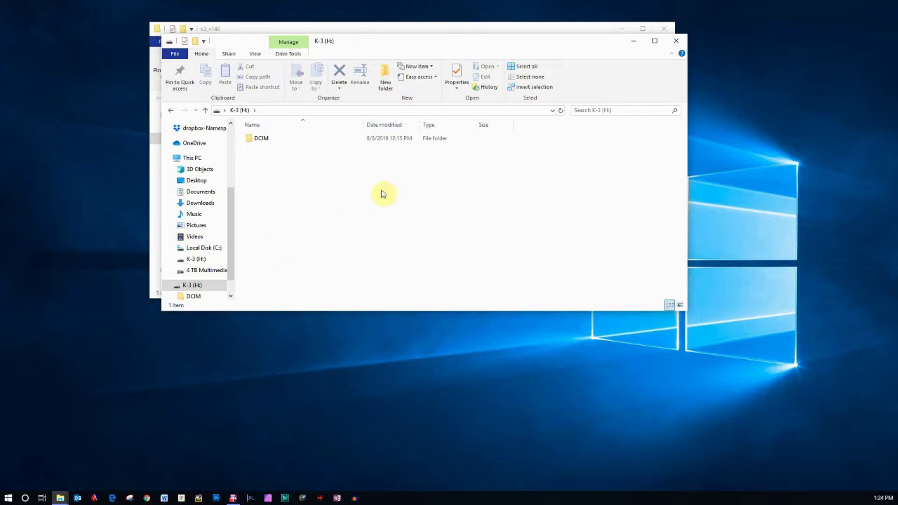
# Step: Copy fwdc220b.bin to the K-3 (H:) card root and close both folder windows
pyautogui.moveTo(359, 42); pyautogui.dragTo(572, 54)
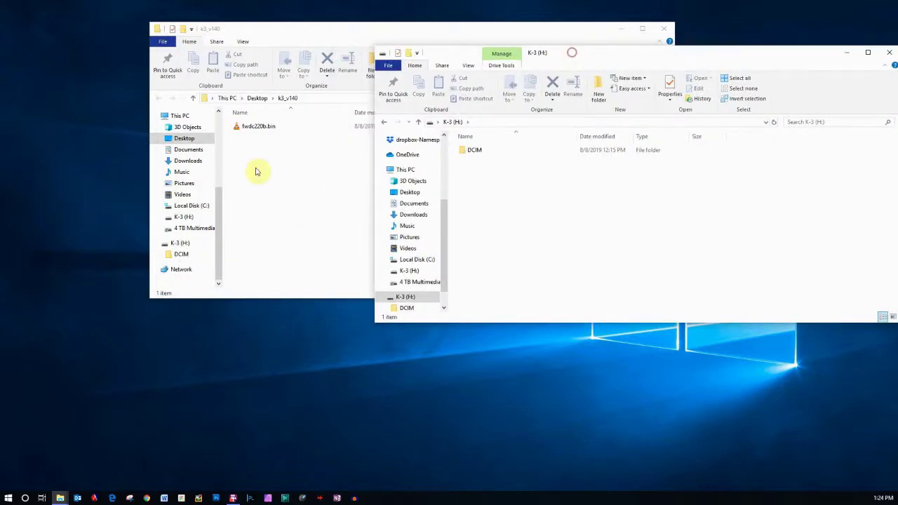
pyautogui.moveTo(254, 126); pyautogui.dragTo(544, 267)
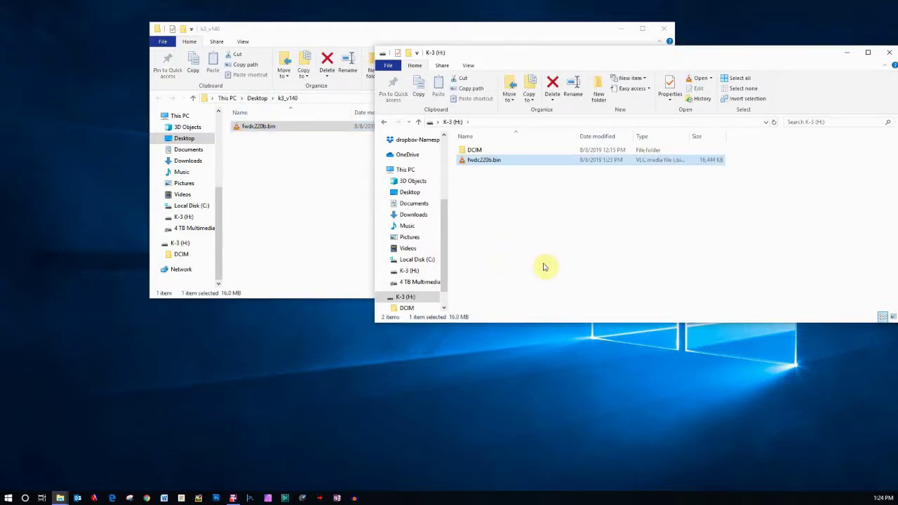
pyautogui.moveTo(618, 61); pyautogui.dragTo(317, 31)
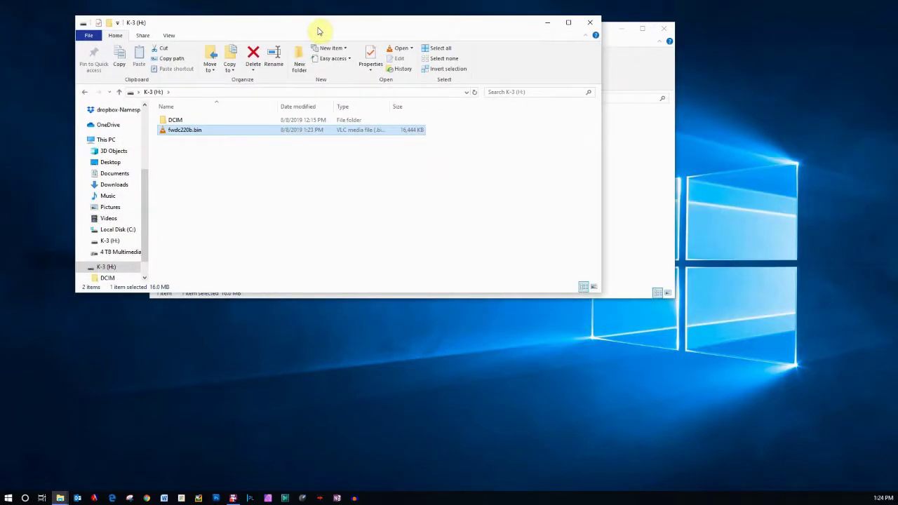
pyautogui.click(590, 26)
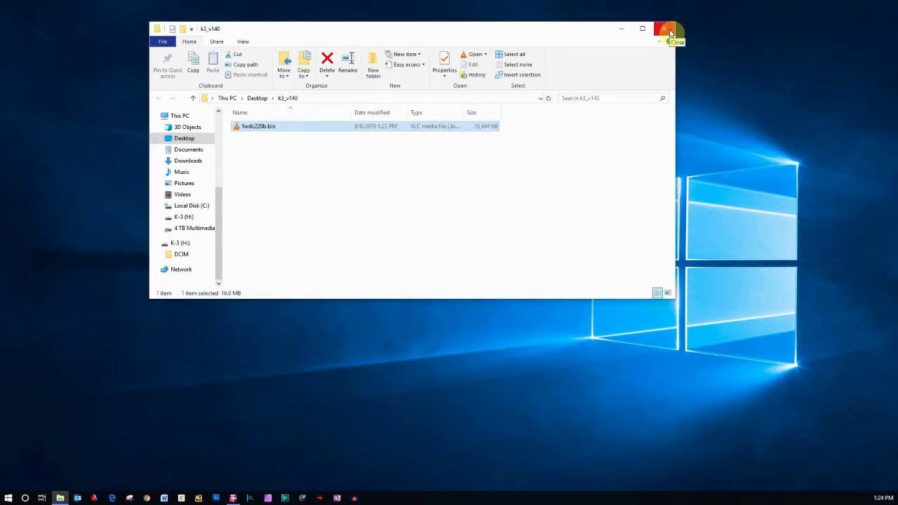
pyautogui.click(665, 30)
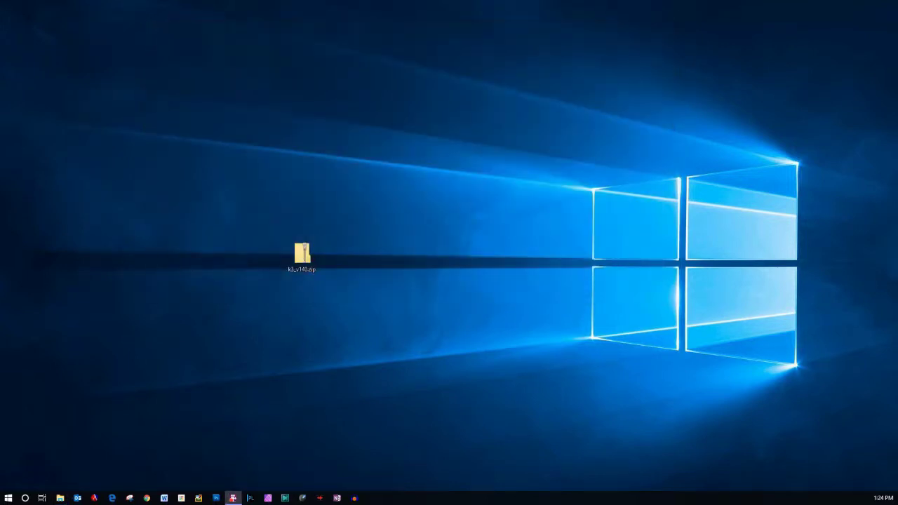